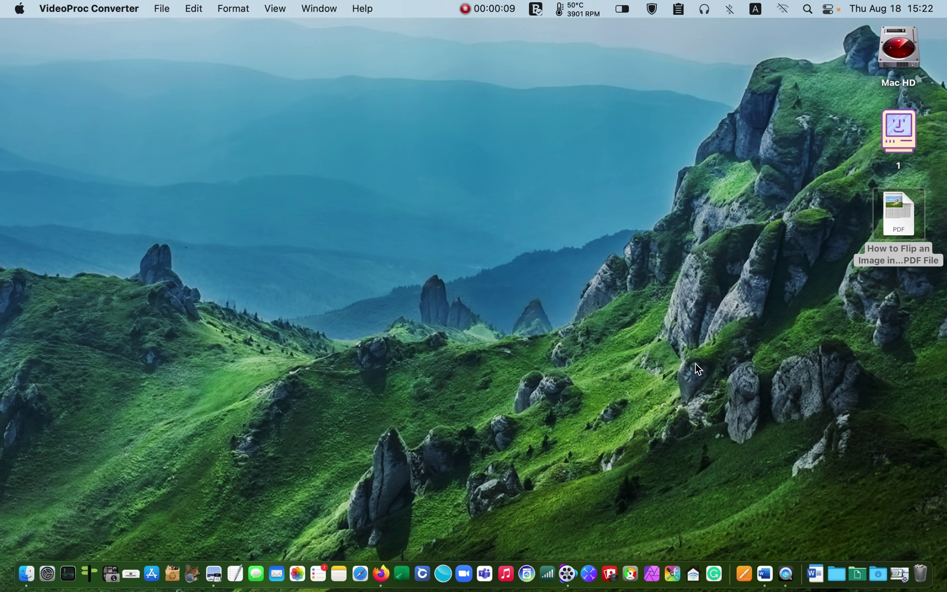
Open the 'How to Flip an Image in Your PDF File' PDF in Preview and narrow its window
right_click(889, 212)
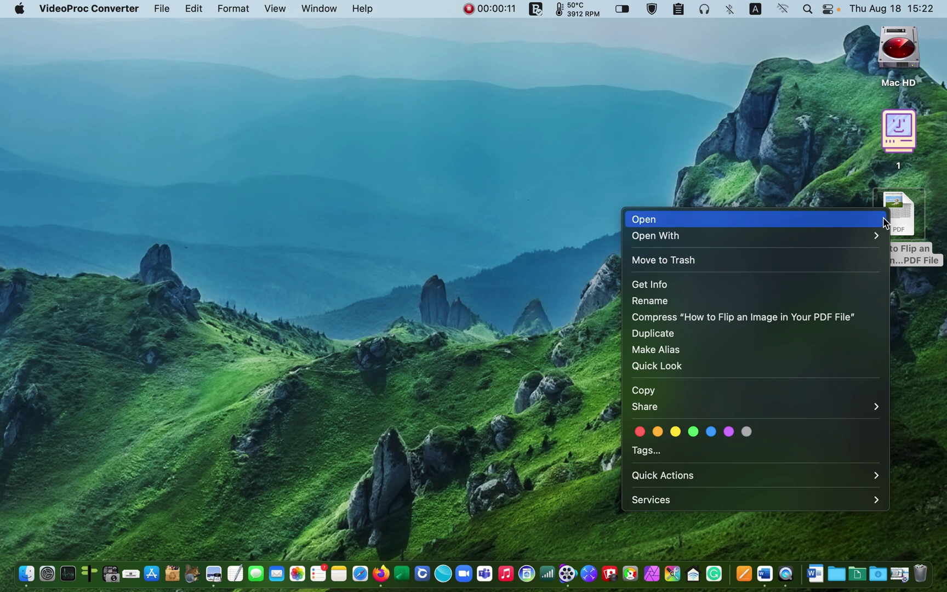
mouse_move(854, 241)
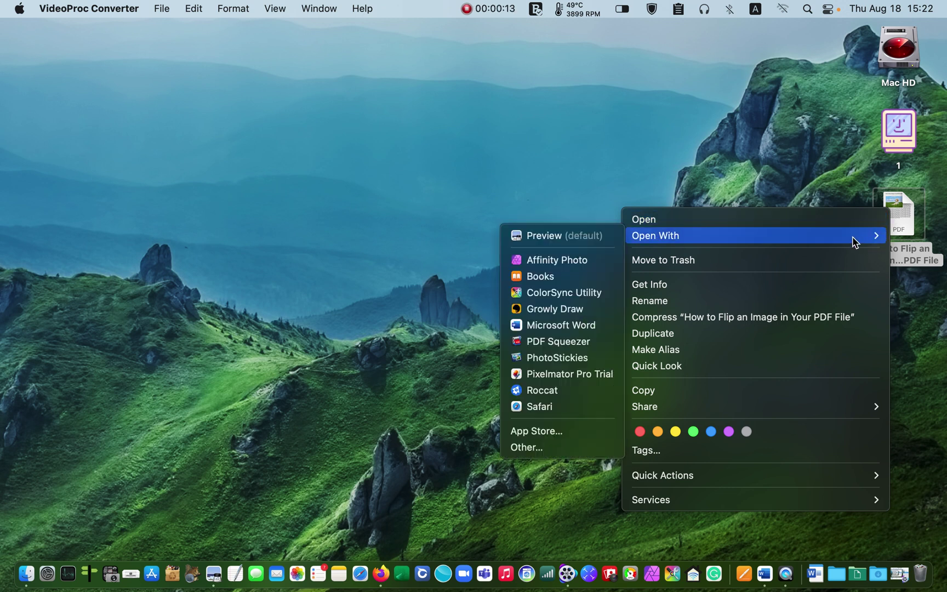
left_click(543, 236)
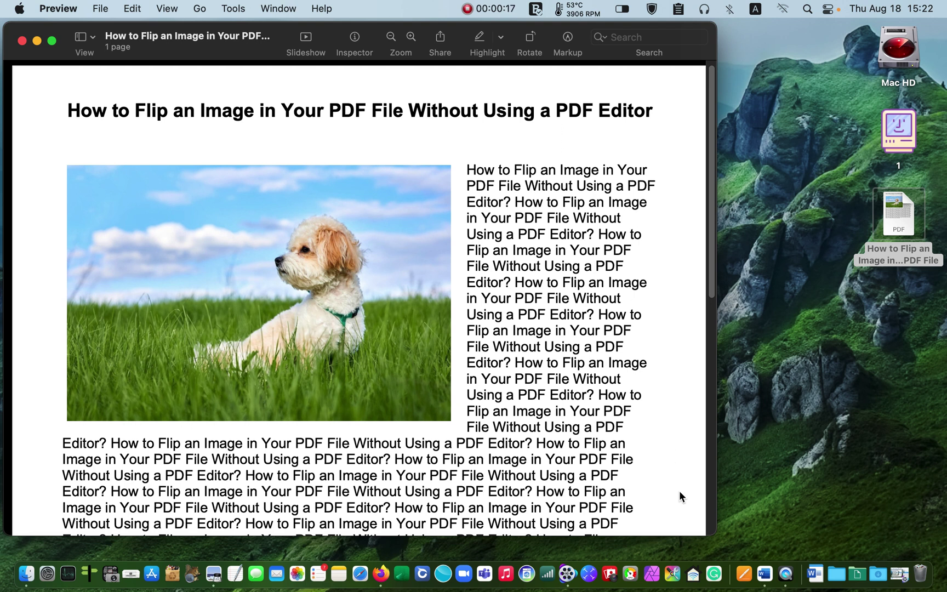
left_click_drag(714, 534, 517, 545)
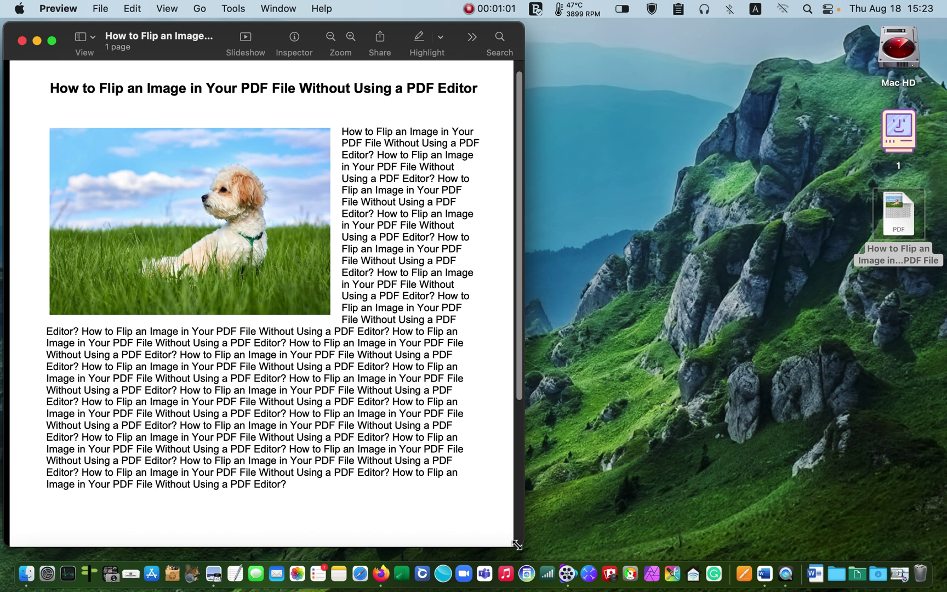
Take a Cmd+Shift+4 region screenshot of only the dog photo on the PDF page
key("super+shift+4")
left_click_drag(49, 129, 329, 314)
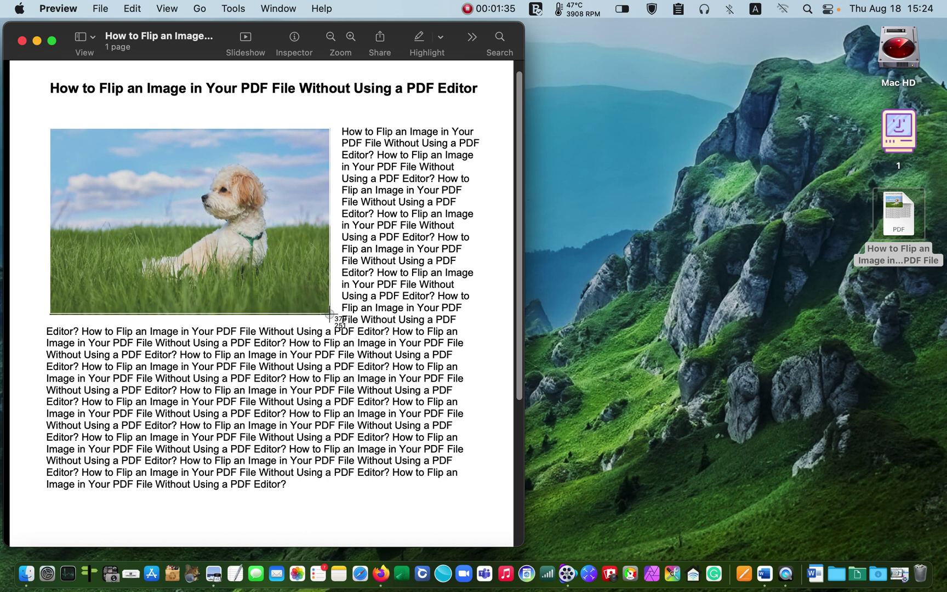
left_click_drag(329, 314, 327, 312)
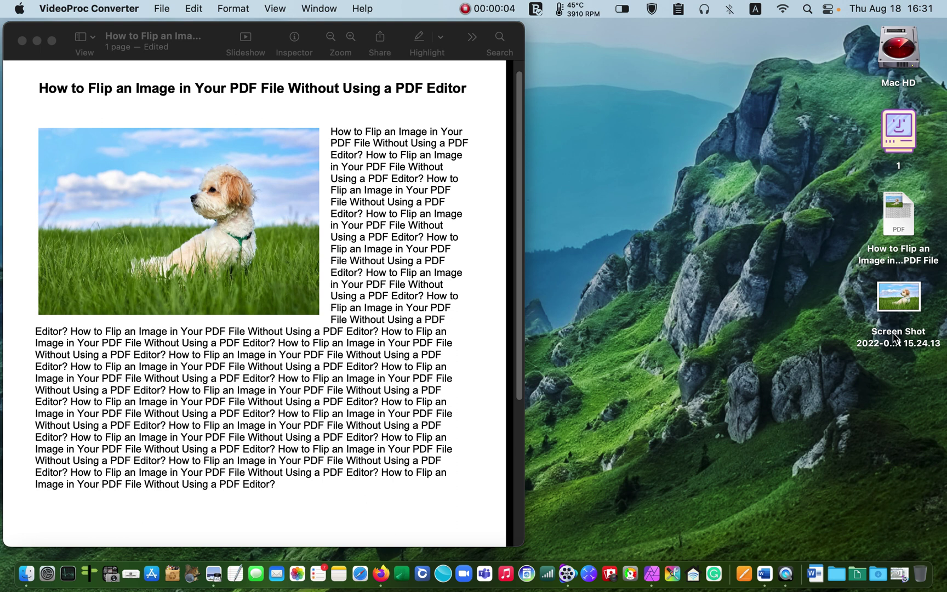
Open the Screen Shot image in Preview, enlarging its window and moving it off the PDF
right_click(897, 305)
mouse_move(852, 280)
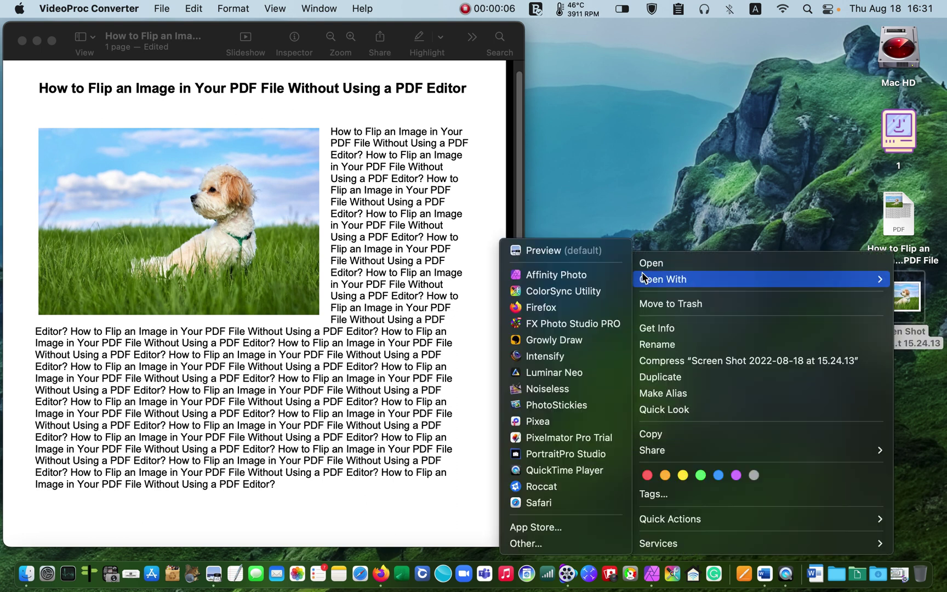
left_click(556, 249)
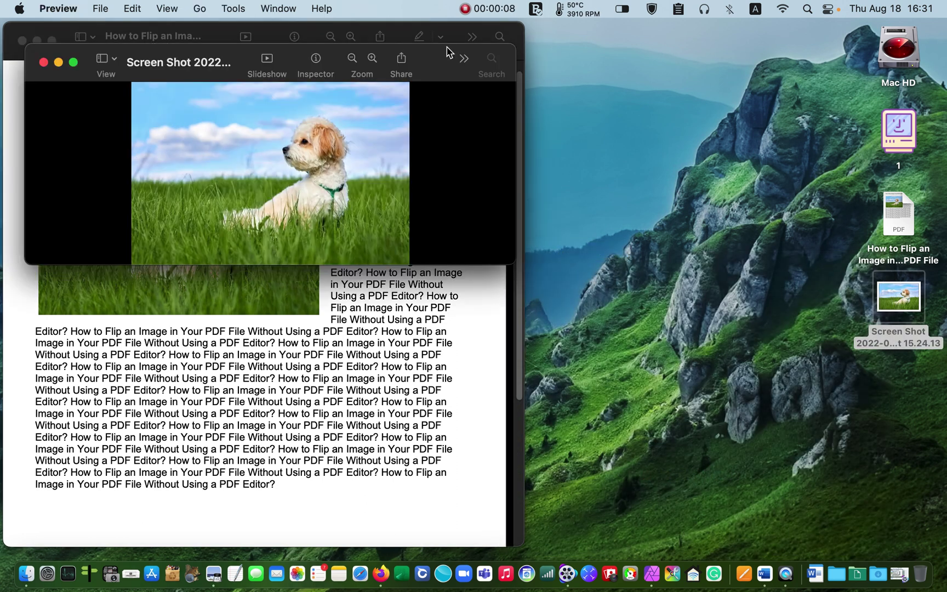
left_click_drag(505, 257, 587, 365)
left_click_drag(474, 51, 812, 156)
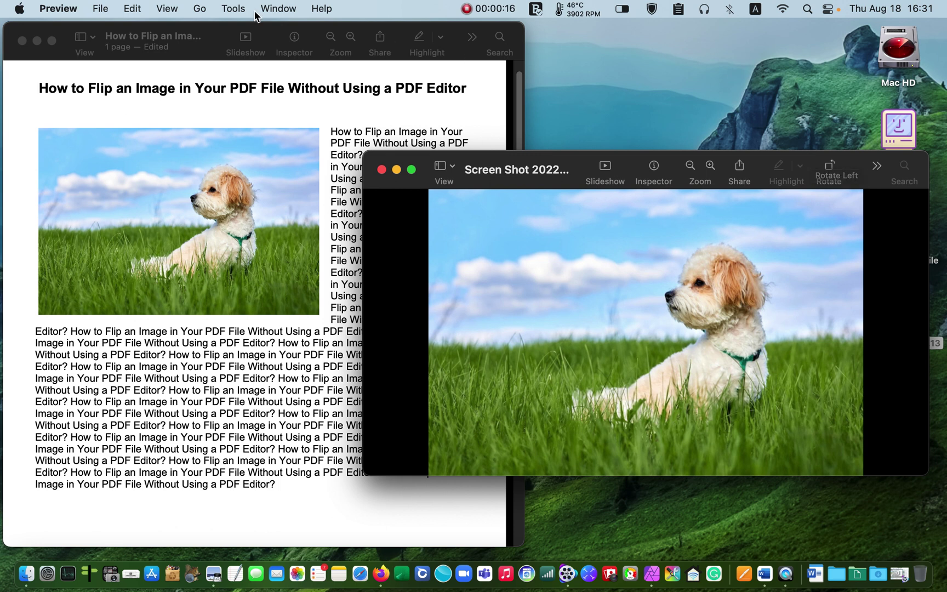
Flip the screenshot horizontally with Tools > Flip Horizontal so the dog faces left
left_click(234, 9)
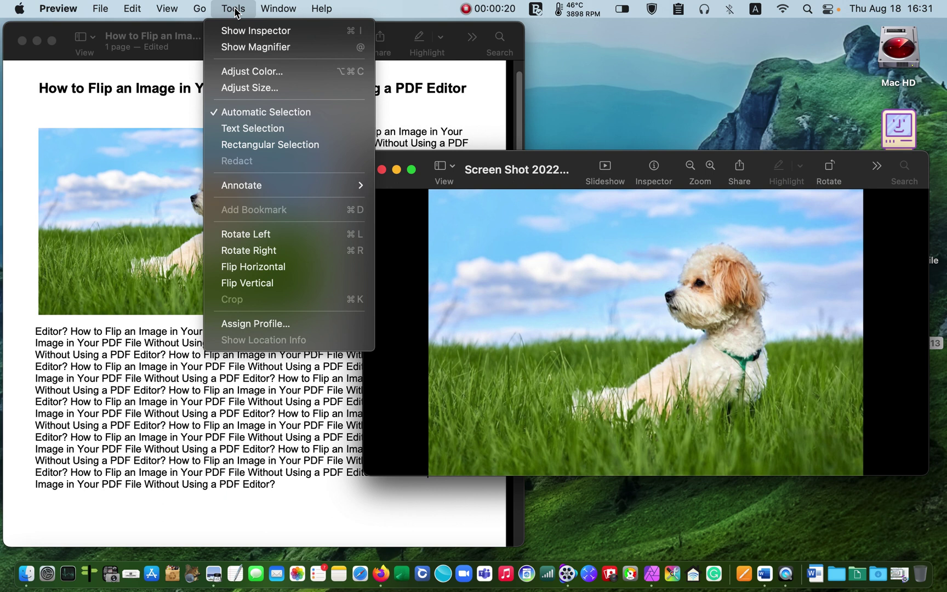
left_click(230, 269)
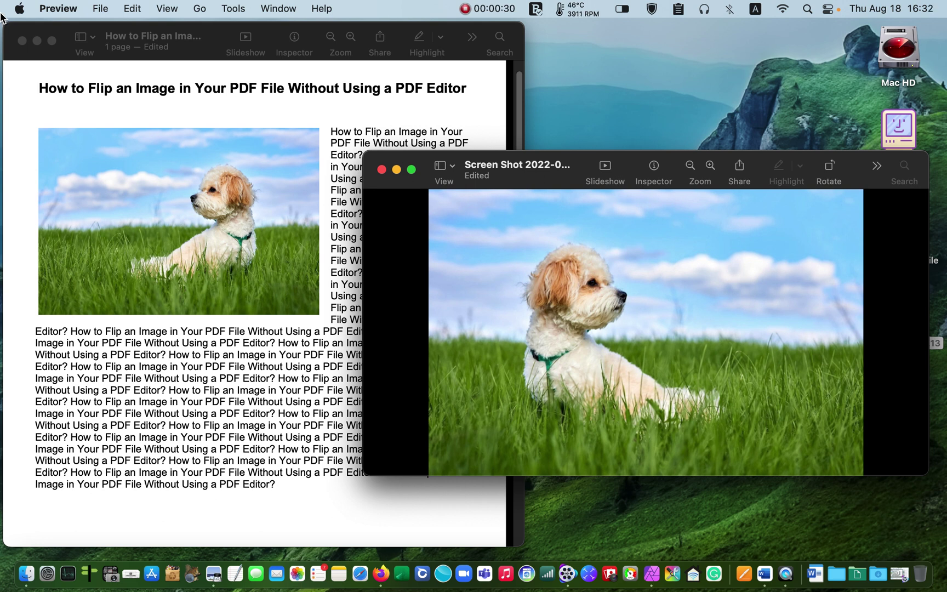
left_click(99, 9)
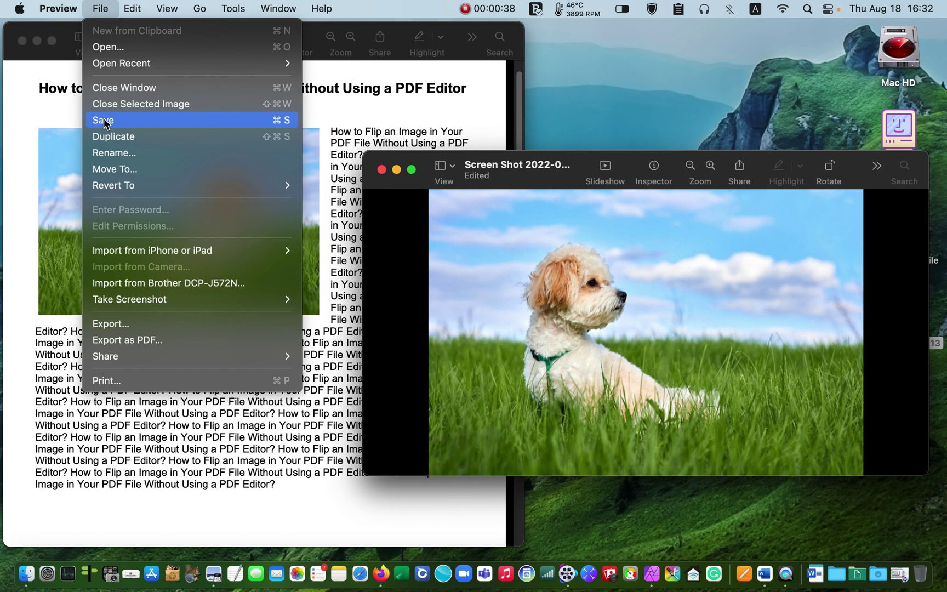
Export the flipped screenshot to the Desktop as a JPEG with quality set to Best
left_click(120, 323)
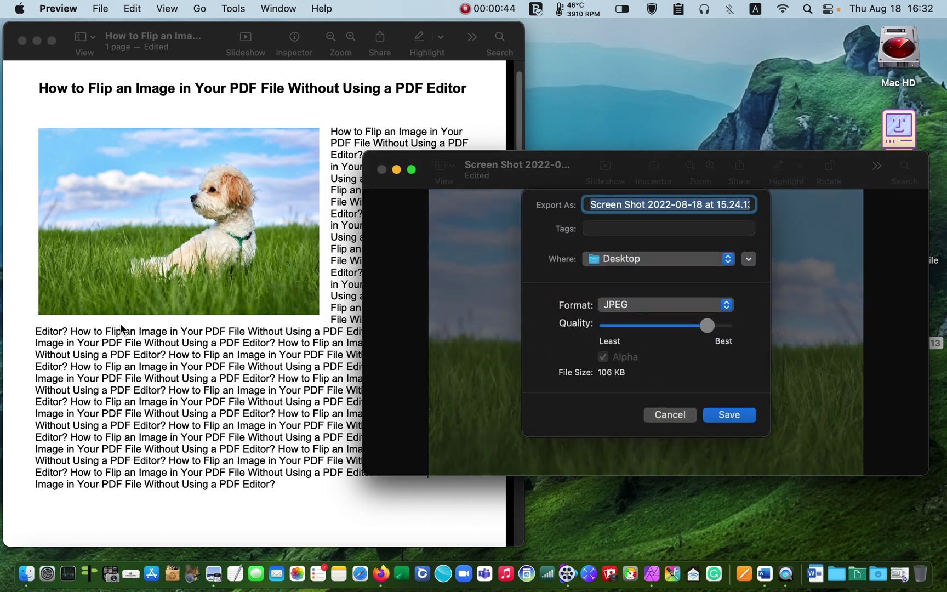
left_click(730, 309)
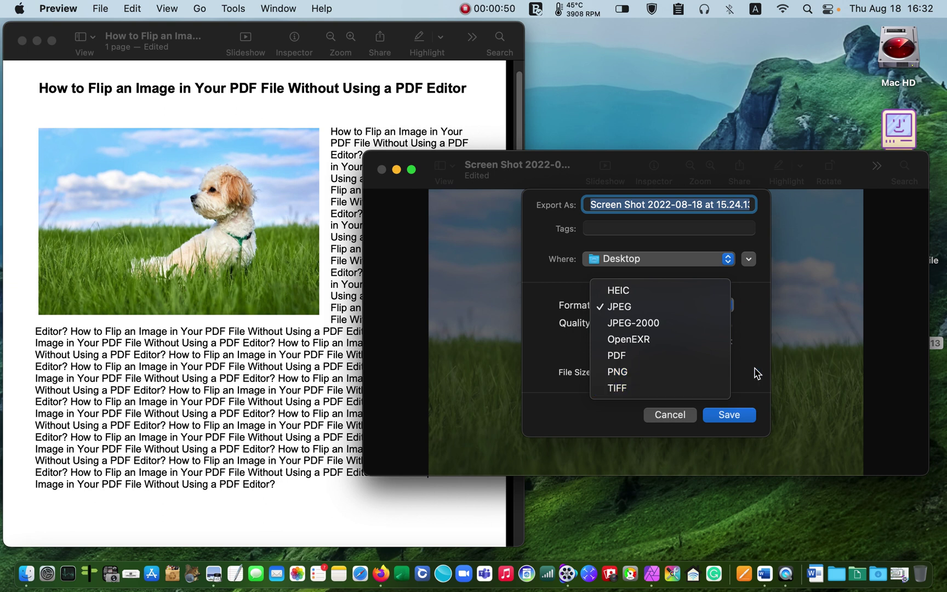
left_click(818, 351)
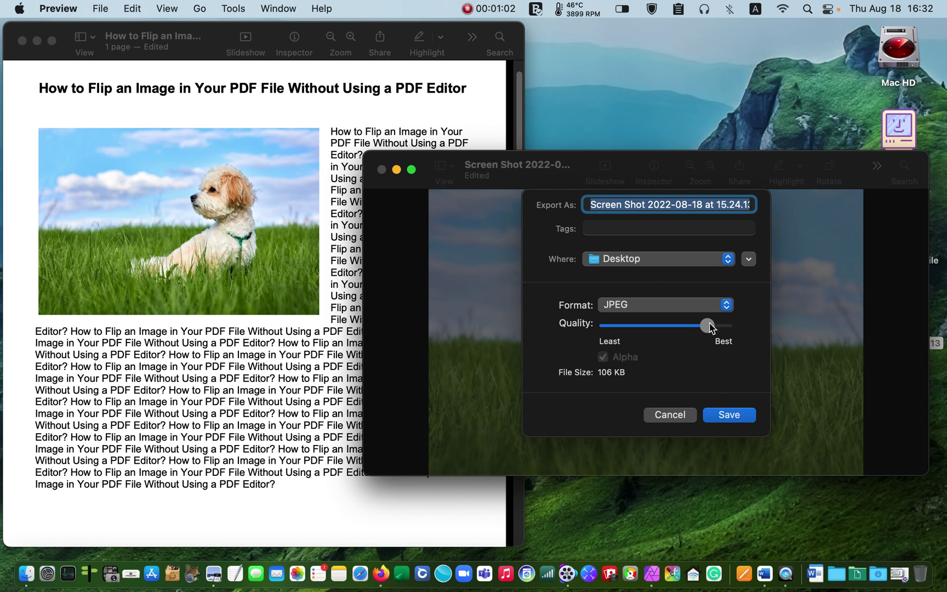
left_click_drag(708, 325, 681, 328)
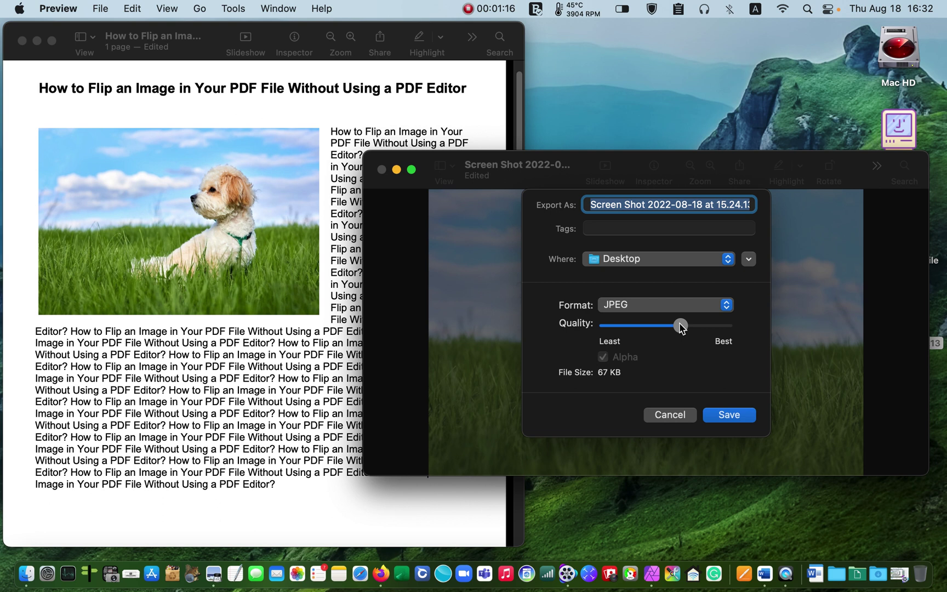
left_click_drag(685, 329, 768, 343)
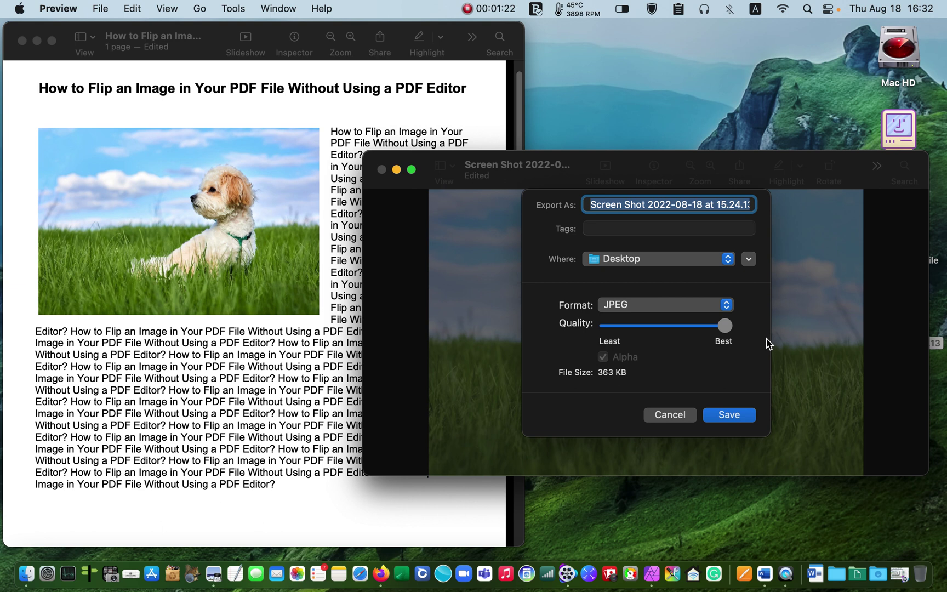
left_click(729, 415)
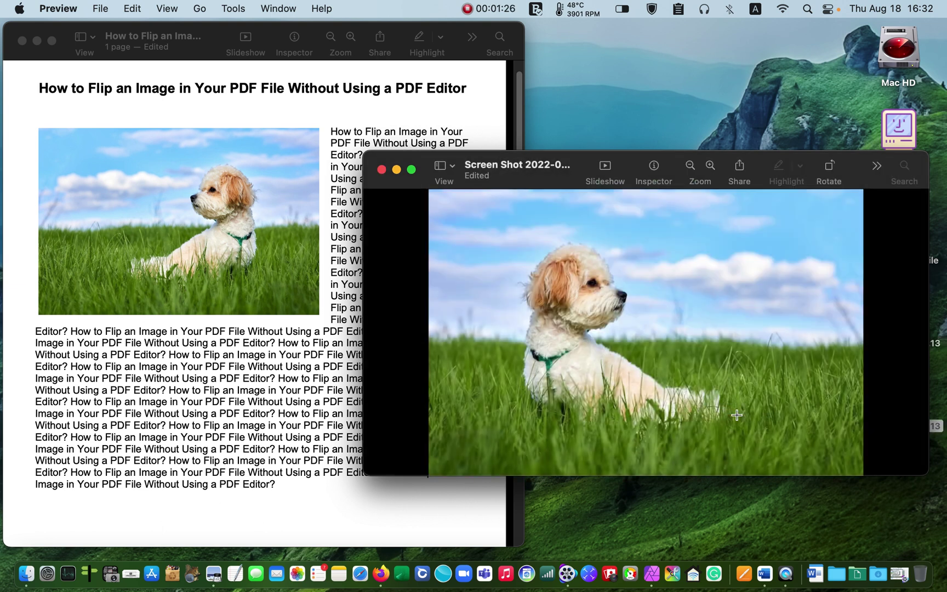
mouse_move(577, 163)
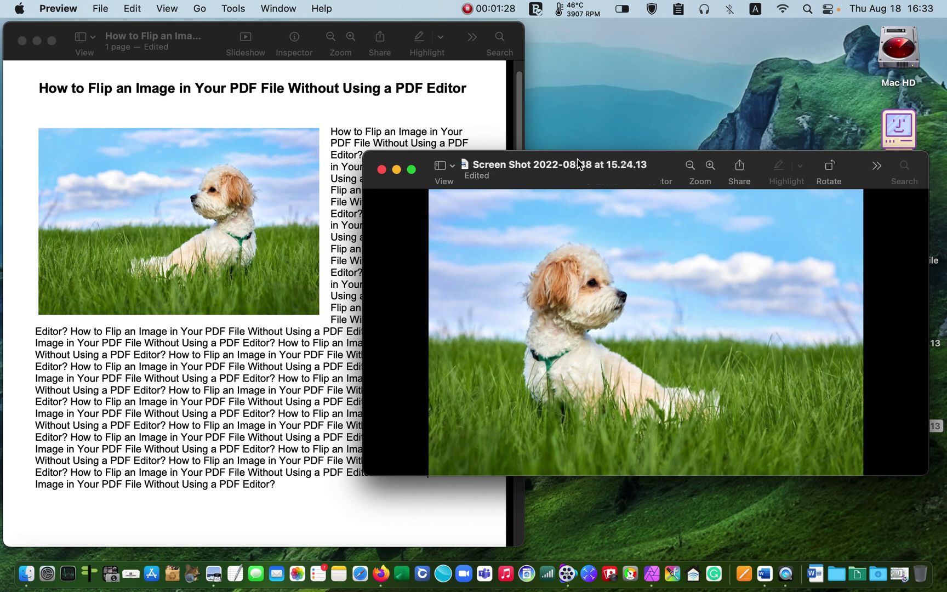
Close the screenshot window, then reopen the exported JPEG in Preview in an enlarged window beside the PDF
left_click(382, 171)
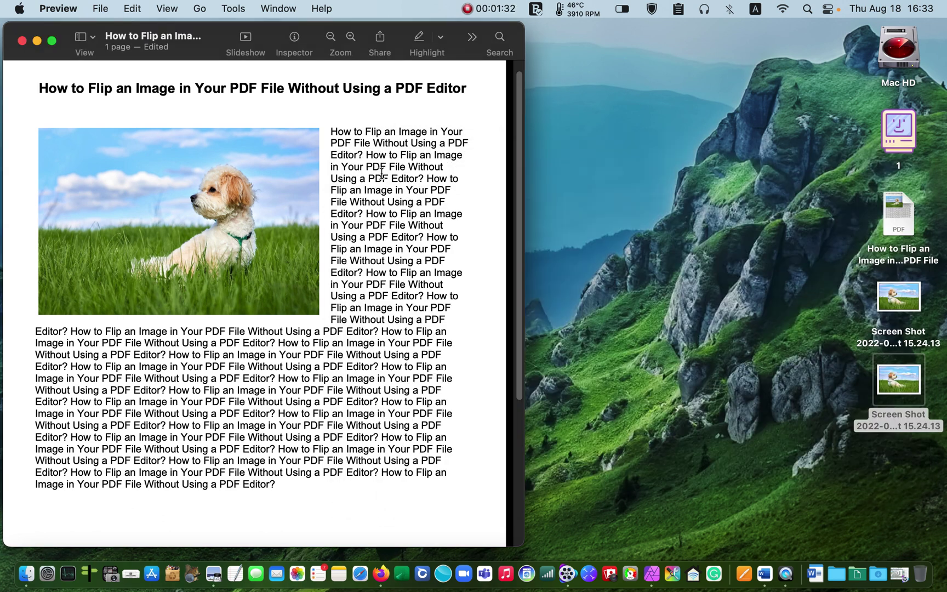
left_click(673, 340)
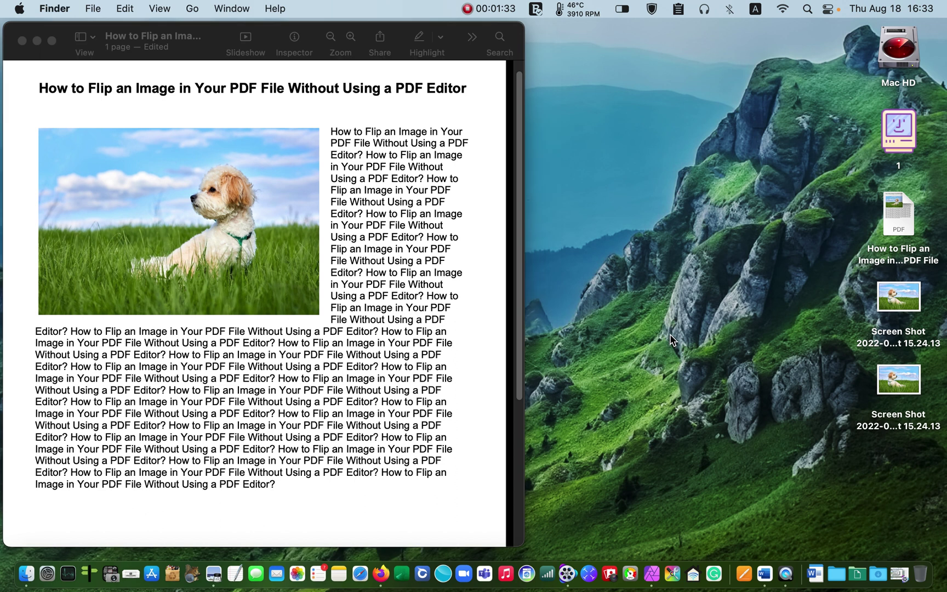
right_click(897, 396)
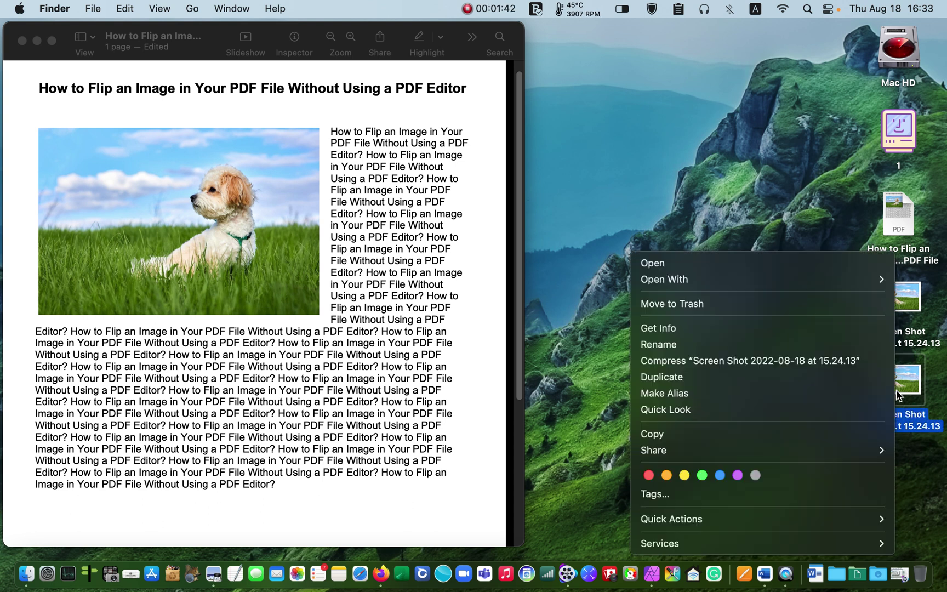
mouse_move(869, 281)
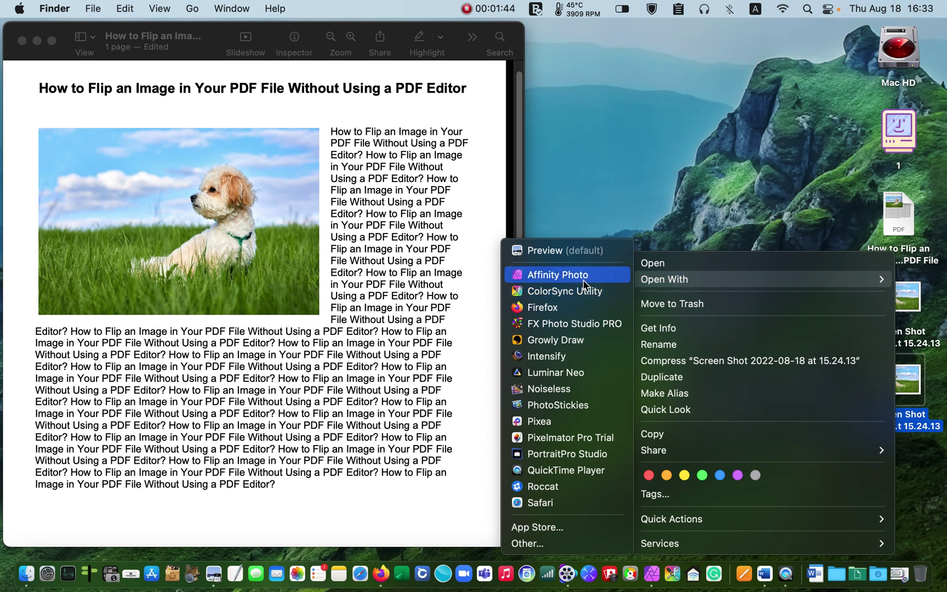
left_click(580, 252)
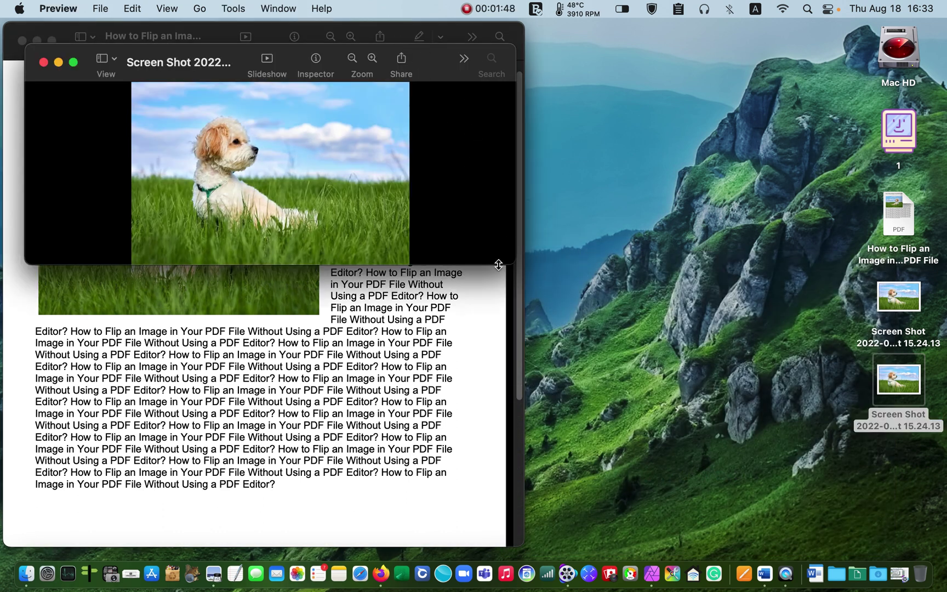
left_click_drag(504, 267, 565, 354)
left_click_drag(471, 65, 745, 153)
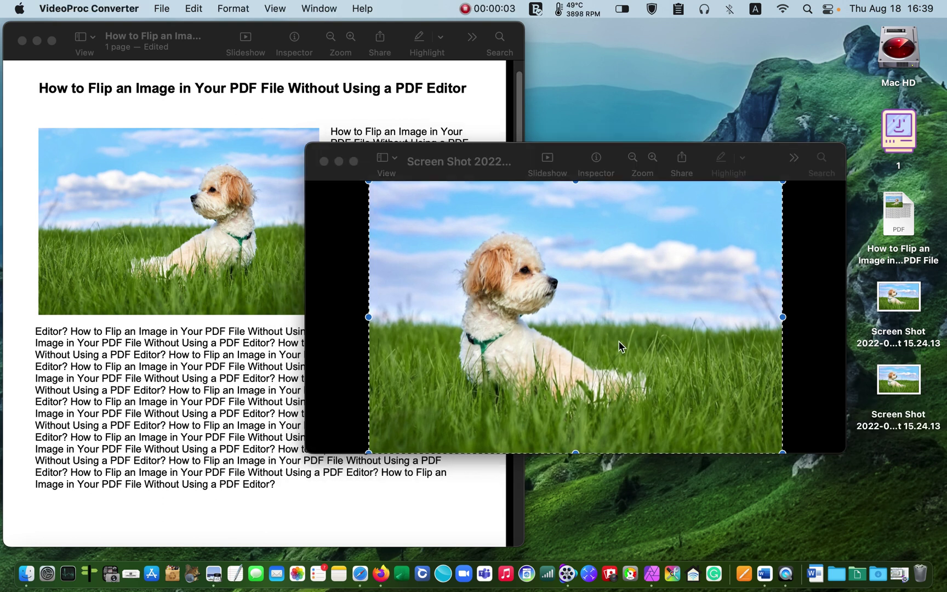
Crop the screenshot to the dog photo, copy it, and move its window off the PDF
left_click(354, 181)
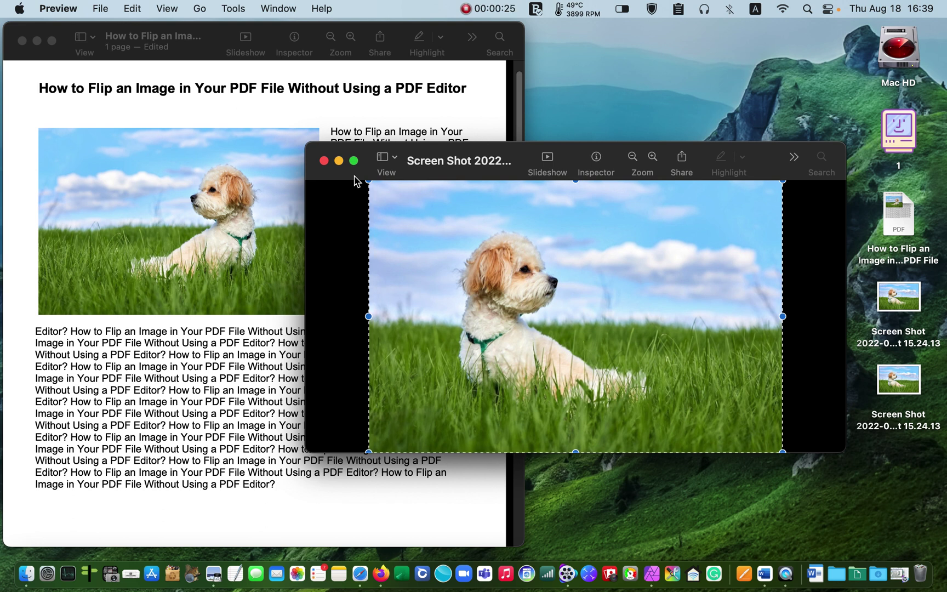
key("super+k")
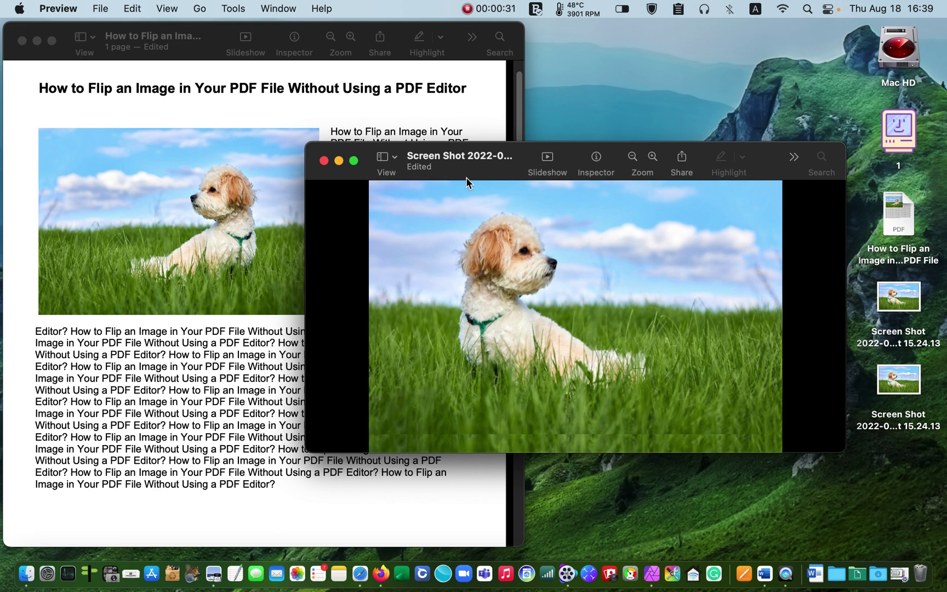
left_click_drag(596, 226, 567, 292)
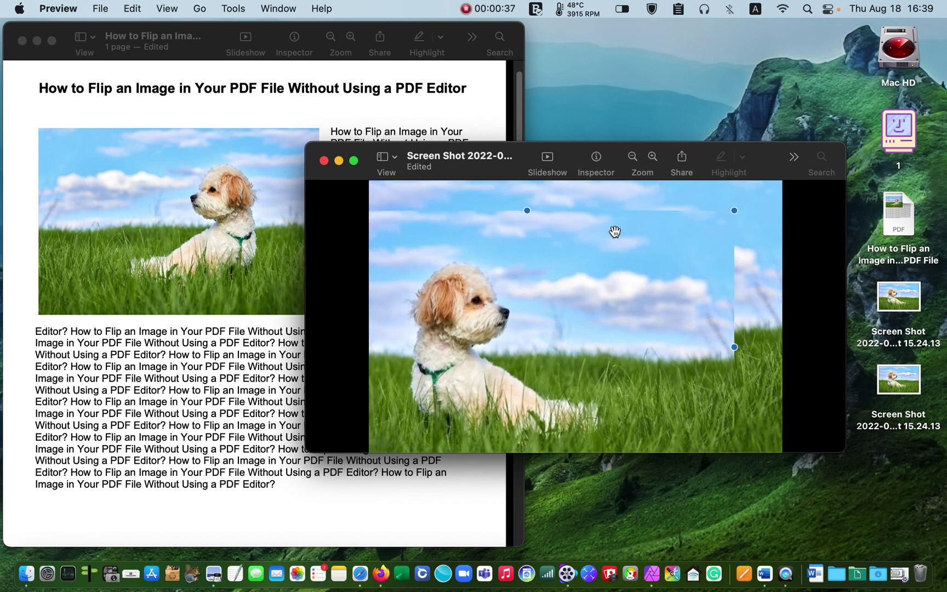
left_click_drag(626, 259, 665, 270)
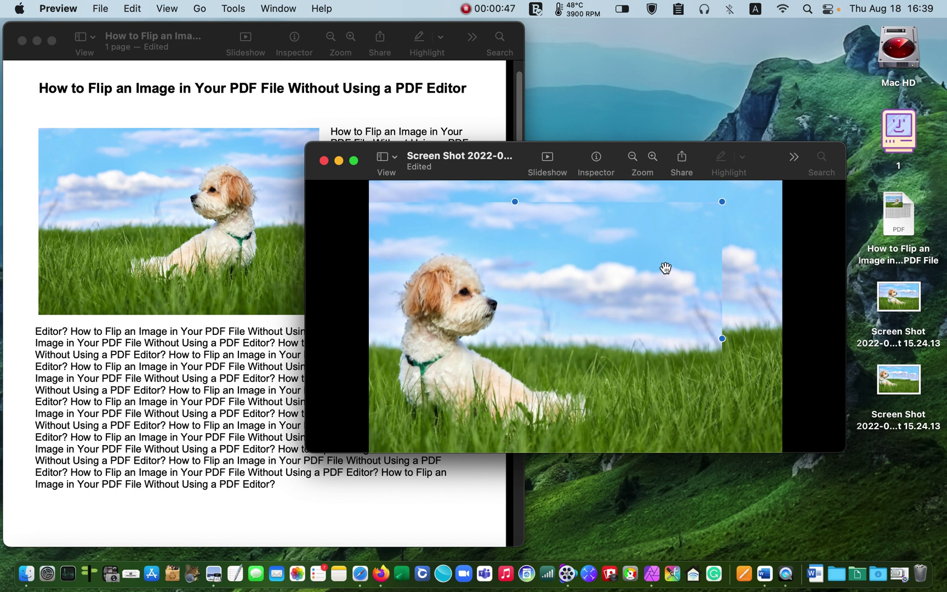
mouse_move(641, 267)
left_mouse_down()
mouse_move(680, 275)
mouse_move(628, 261)
left_mouse_up()
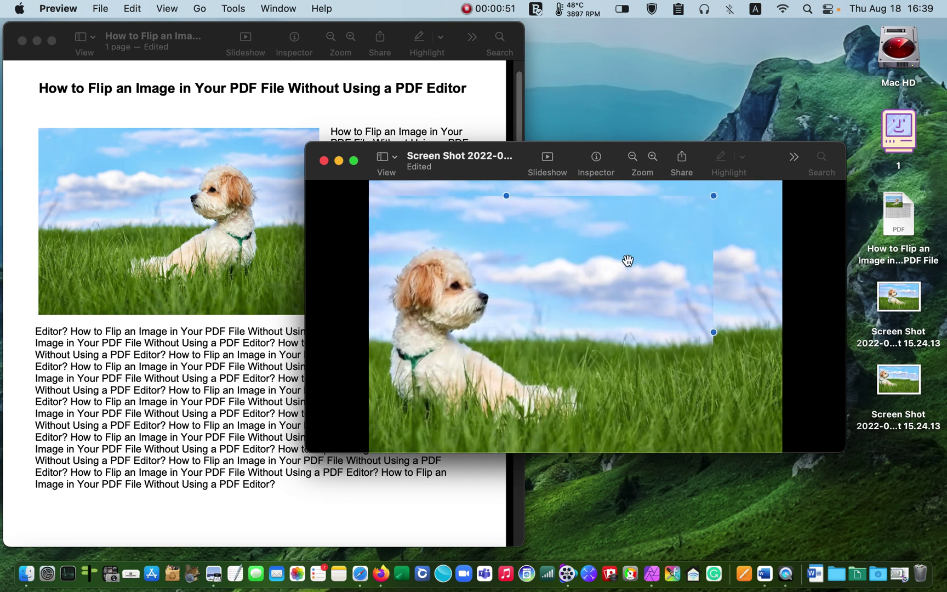
key("super+c")
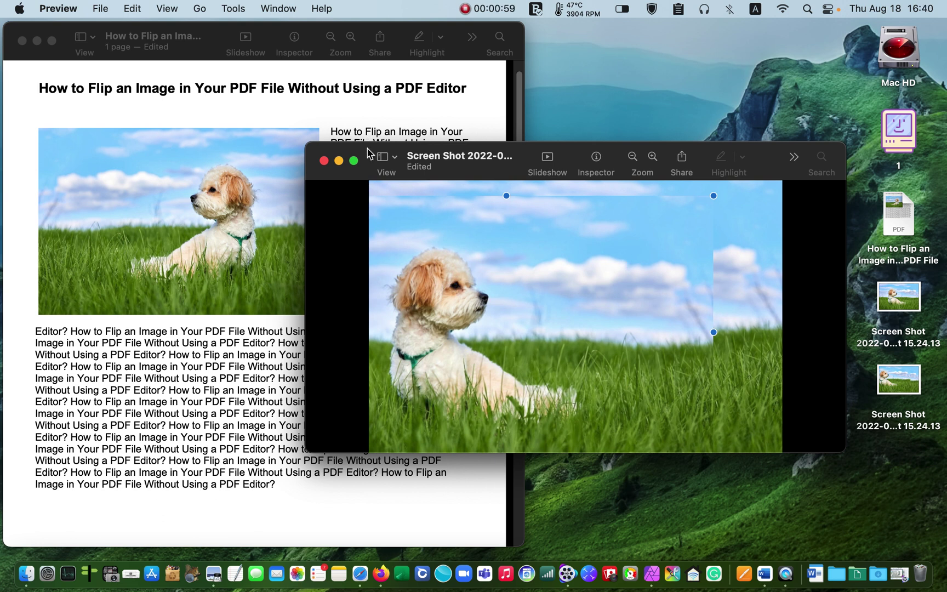
left_click_drag(364, 154, 616, 206)
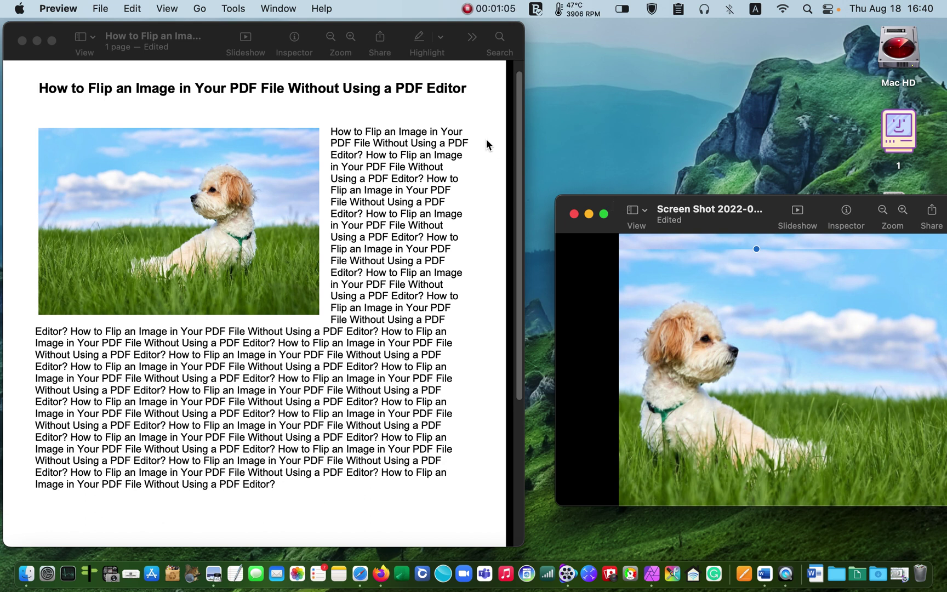
Paste the copied dog photo into the PDF page and move it up near the original
left_click(443, 30)
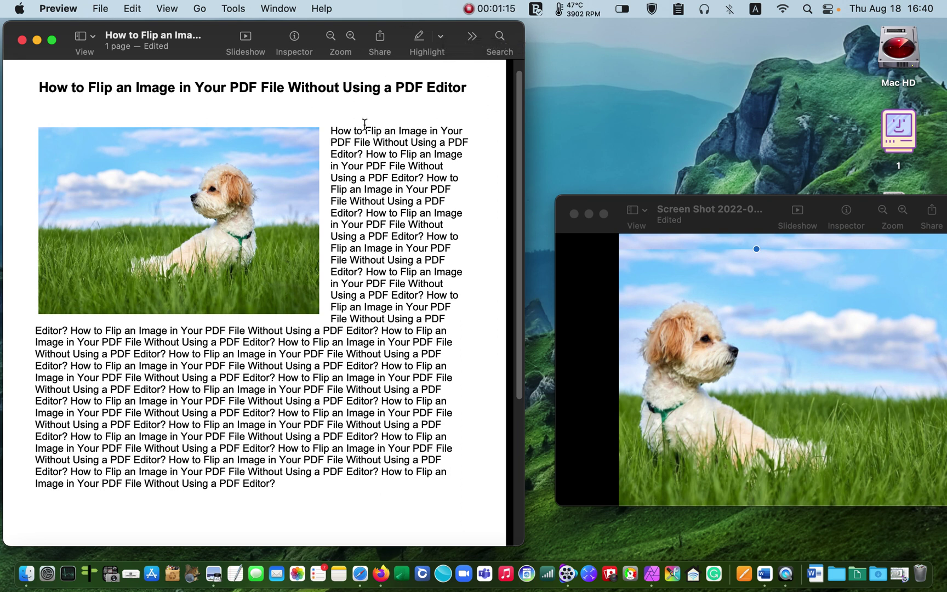
left_click_drag(400, 35, 400, 34)
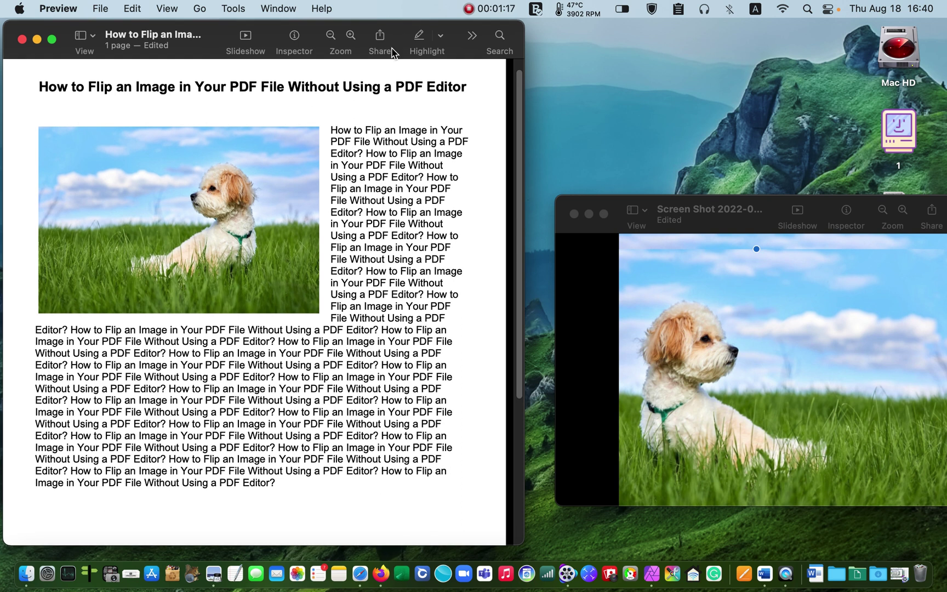
key("super+v")
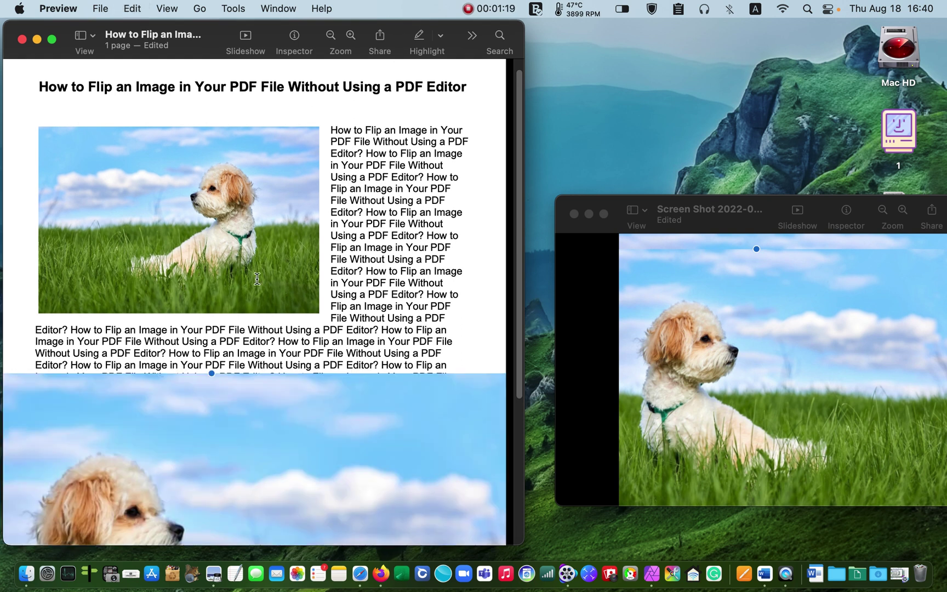
left_click_drag(378, 433, 285, 213)
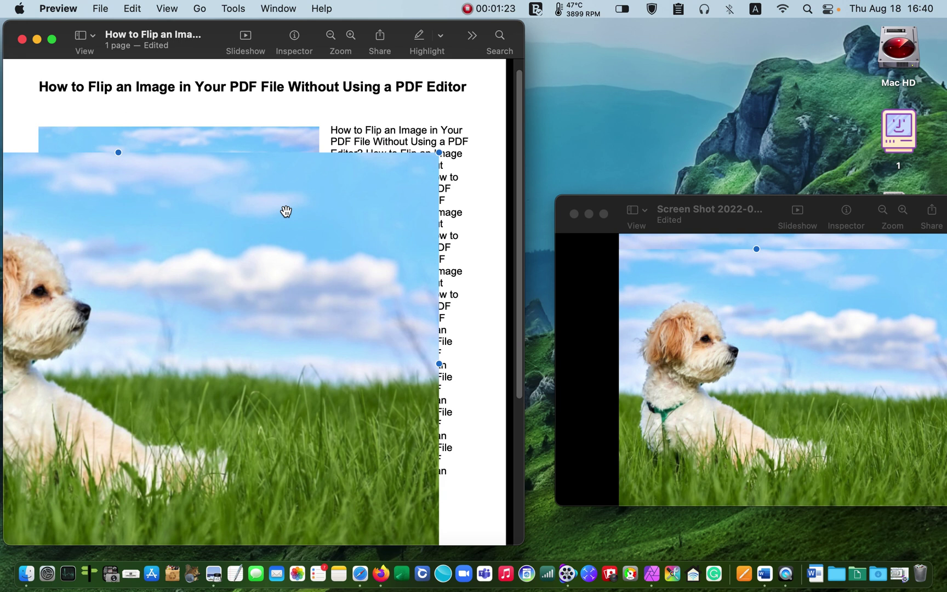
left_click_drag(252, 275, 216, 254)
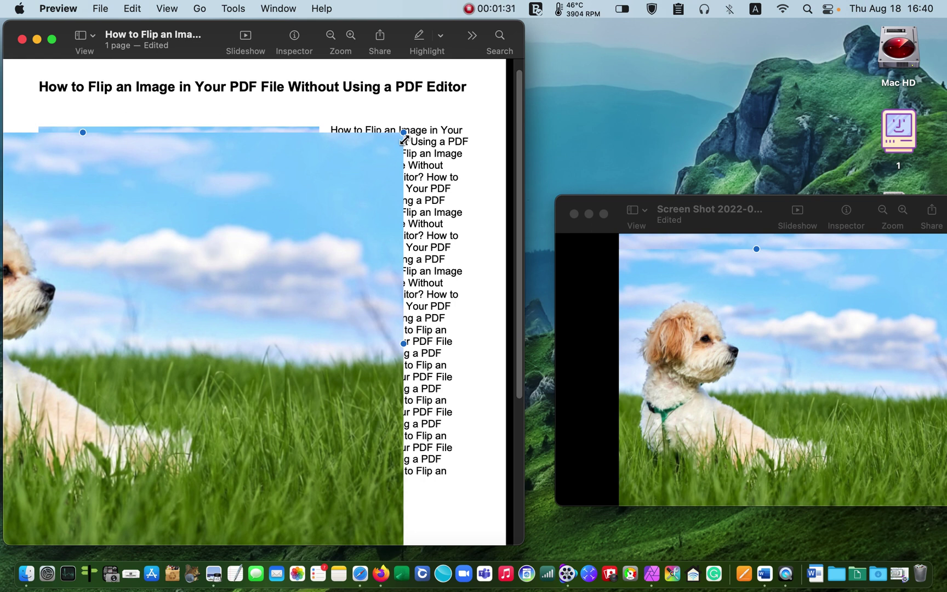
Resize and align the pasted photo so it fully covers the original dog photo
left_click_drag(404, 132, 165, 287)
left_click_drag(104, 372, 300, 279)
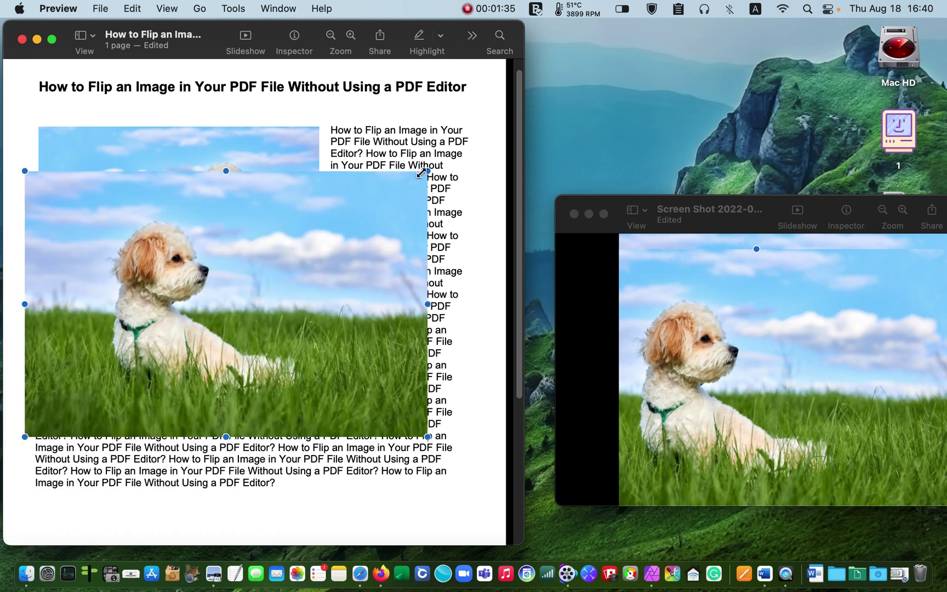
left_click_drag(427, 172, 285, 318)
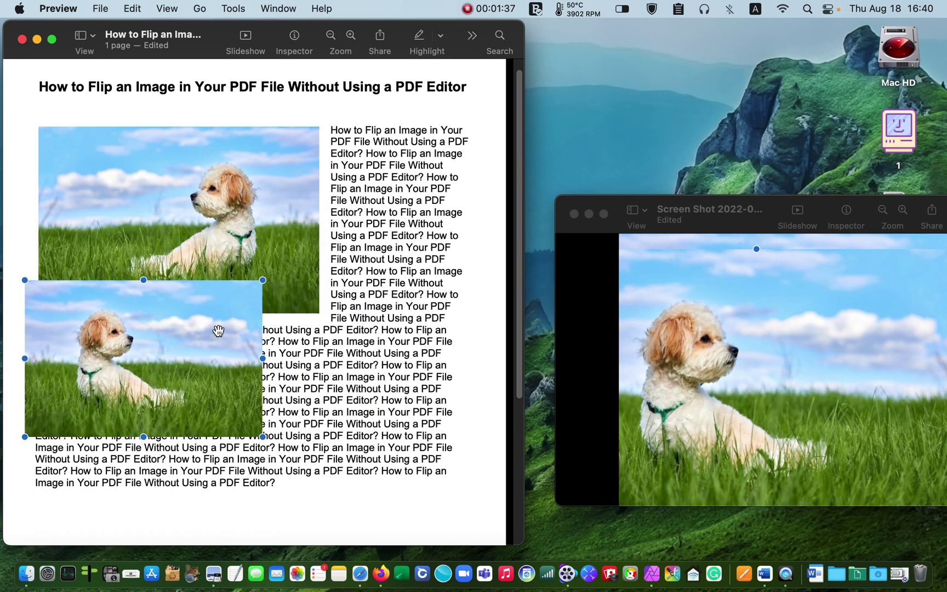
left_click_drag(215, 332, 232, 181)
left_click_drag(280, 287, 320, 314)
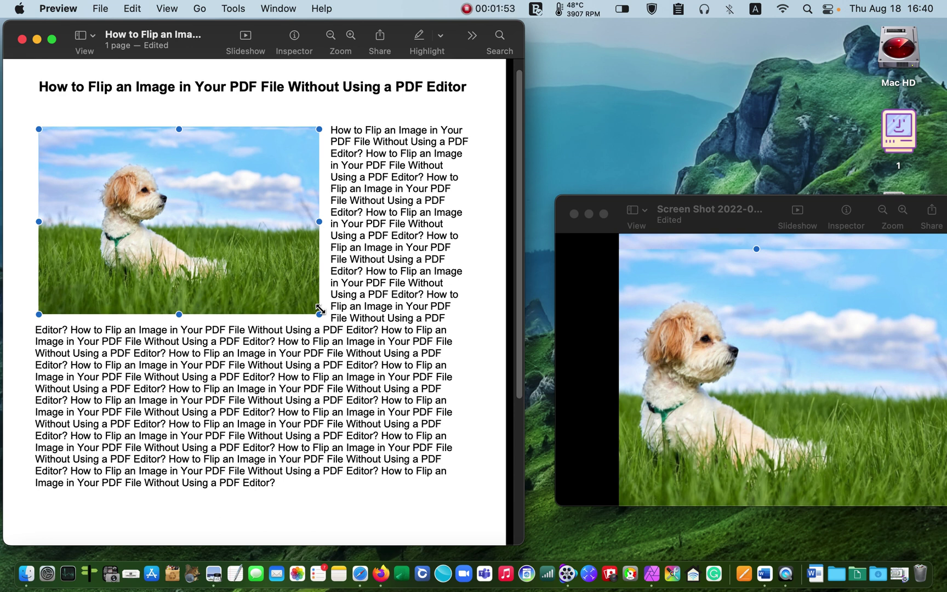
Apply Flip Horizontal to the pasted dog photo so the dog faces left
key("super+v")
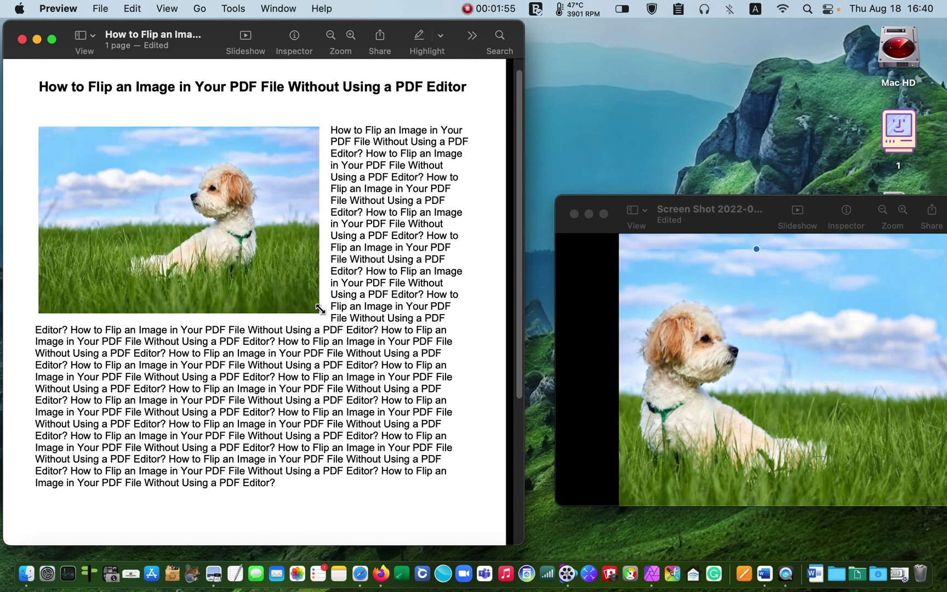